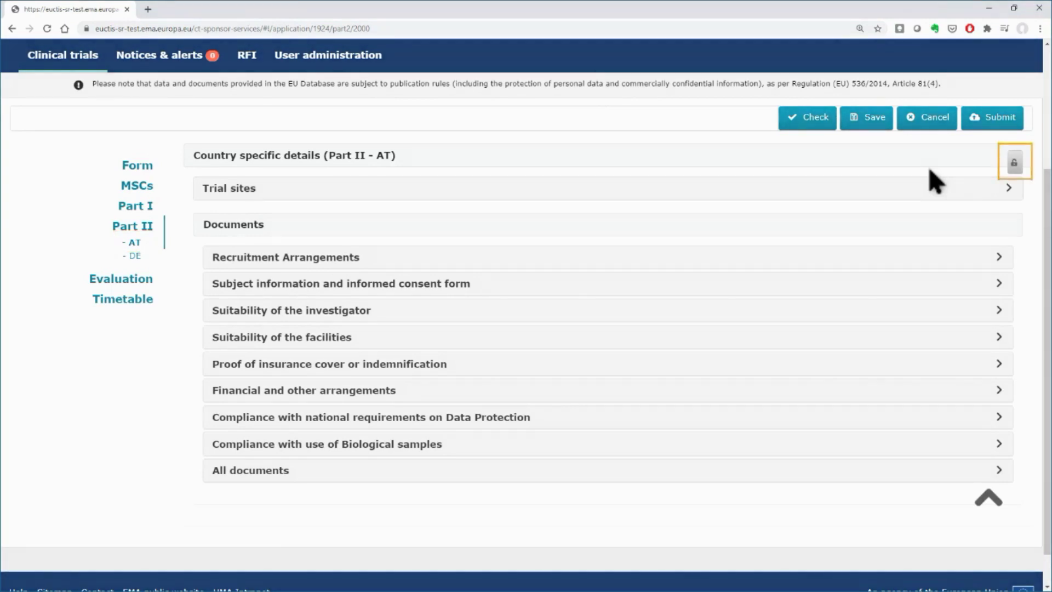
Expand Austria's Trial sites section to reveal its empty organisation, address and contact table.
{"action": "left_click", "coordinate": [1012, 163]}
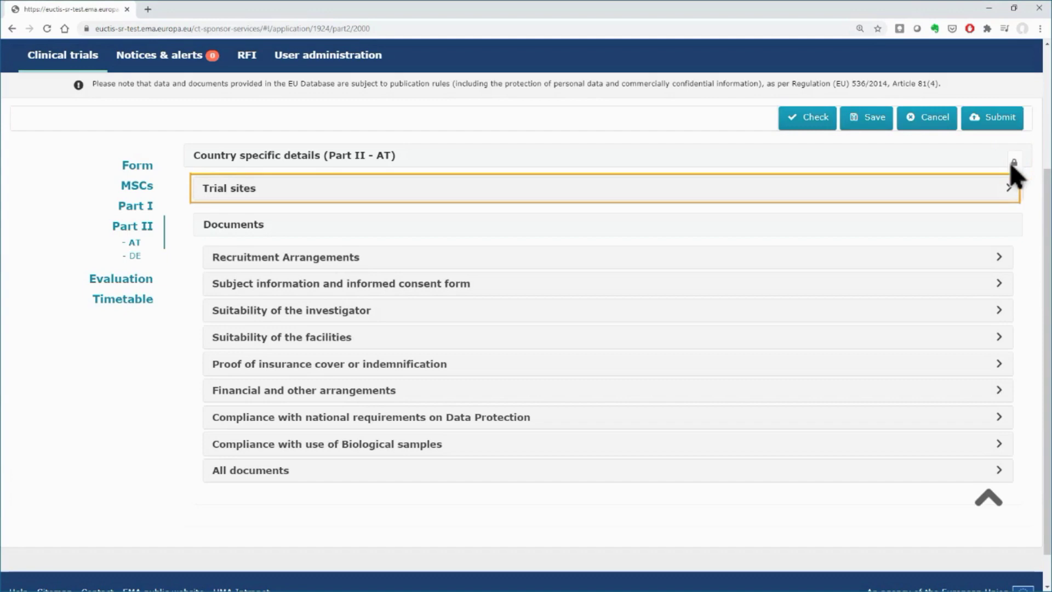
{"action": "left_click", "coordinate": [1010, 189]}
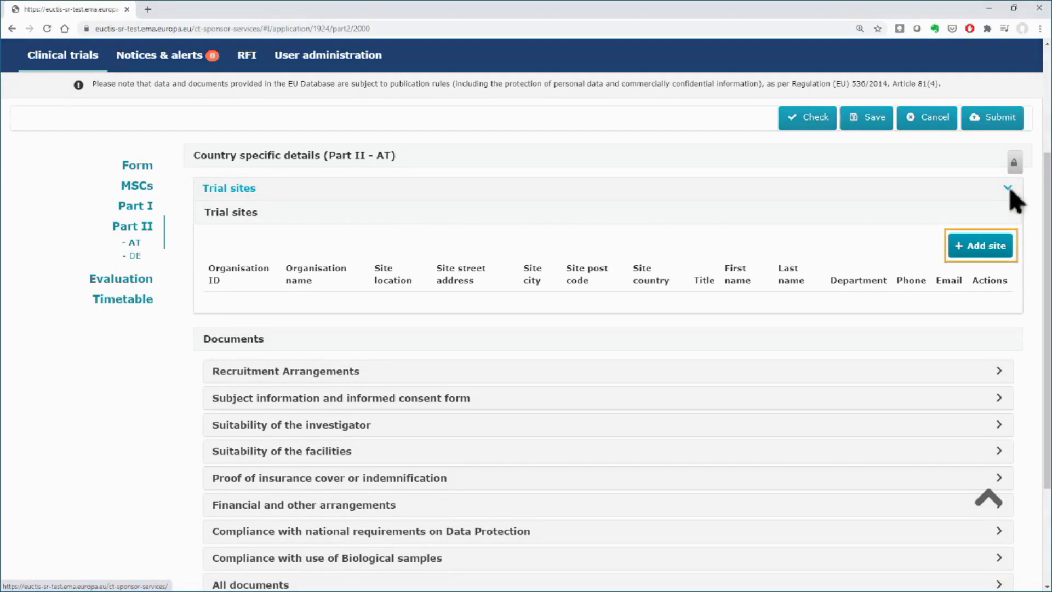
Search organisations whose name contains 'Innsbruck' and add Medizinische Universitat Innsbruck as a trial site.
{"action": "left_click", "coordinate": [962, 249]}
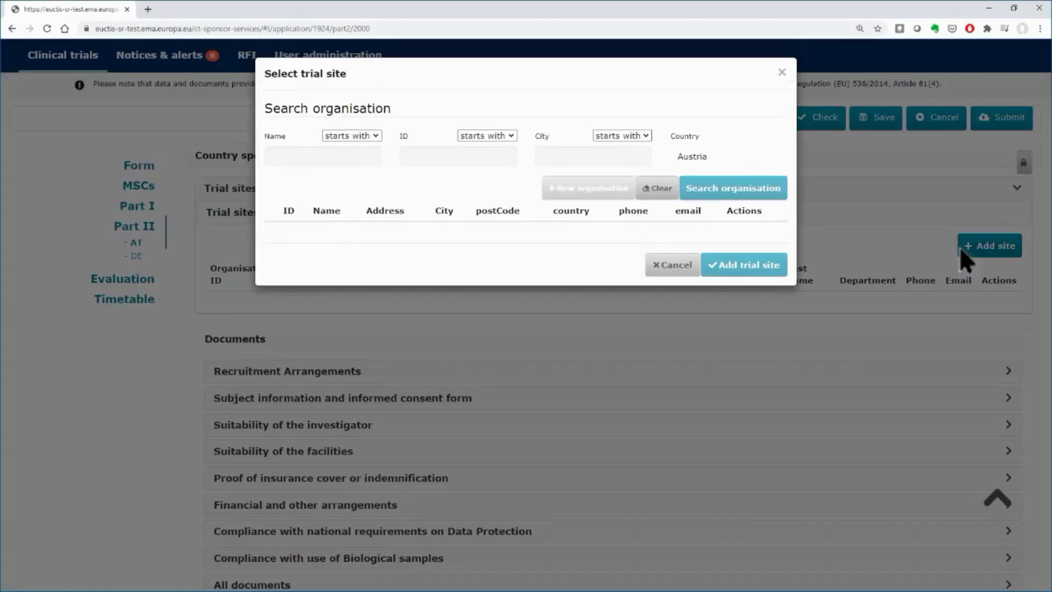
{"action": "left_click", "coordinate": [370, 137]}
{"action": "left_click", "coordinate": [359, 167]}
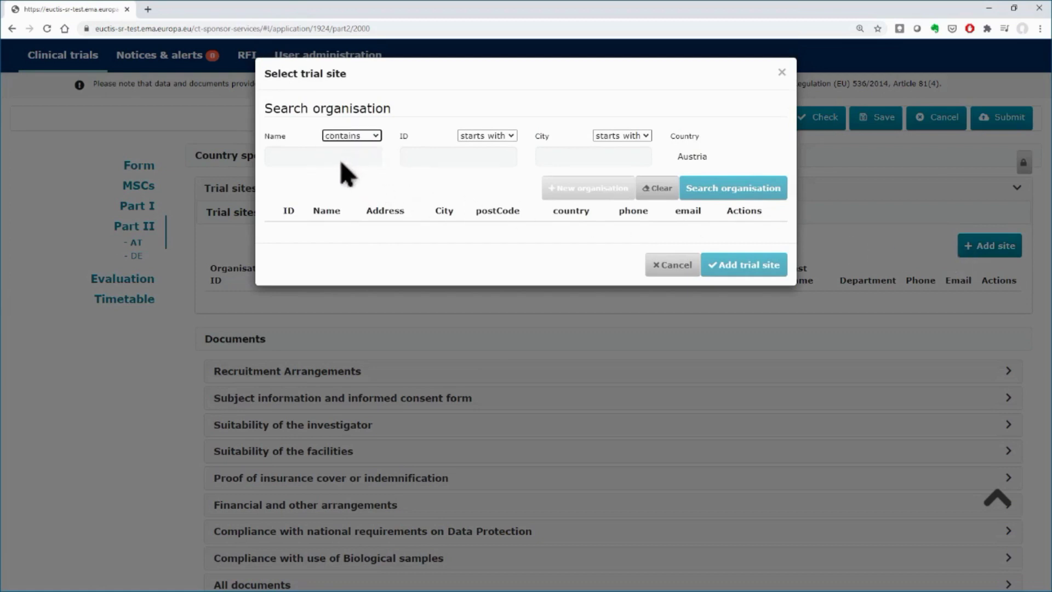
{"action": "key", "text": "Tab"}
{"action": "type", "text": "Innsbruck"}
{"action": "left_click", "coordinate": [714, 192]}
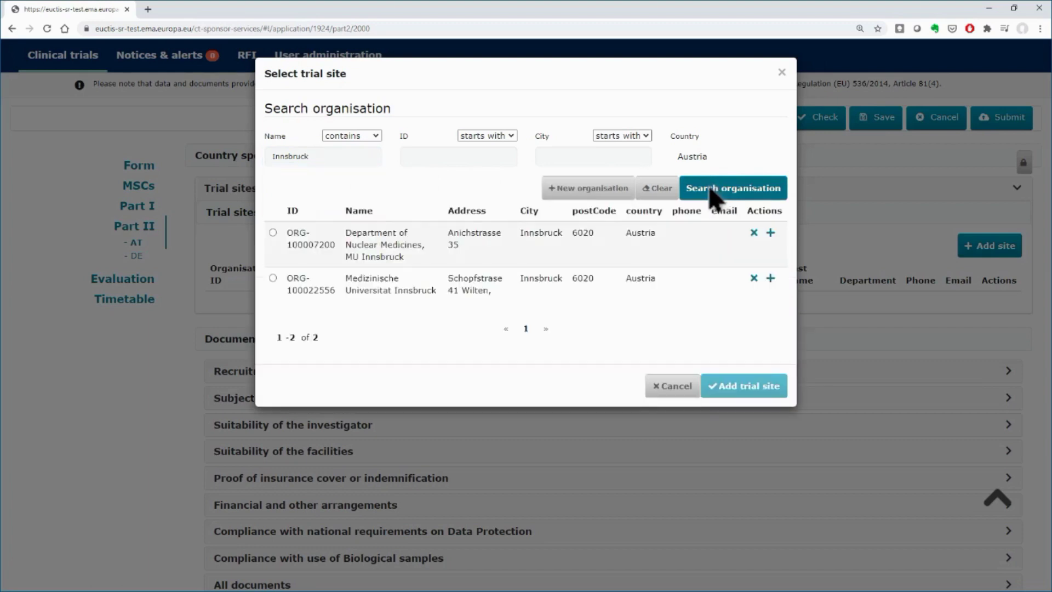
{"action": "left_click", "coordinate": [274, 278]}
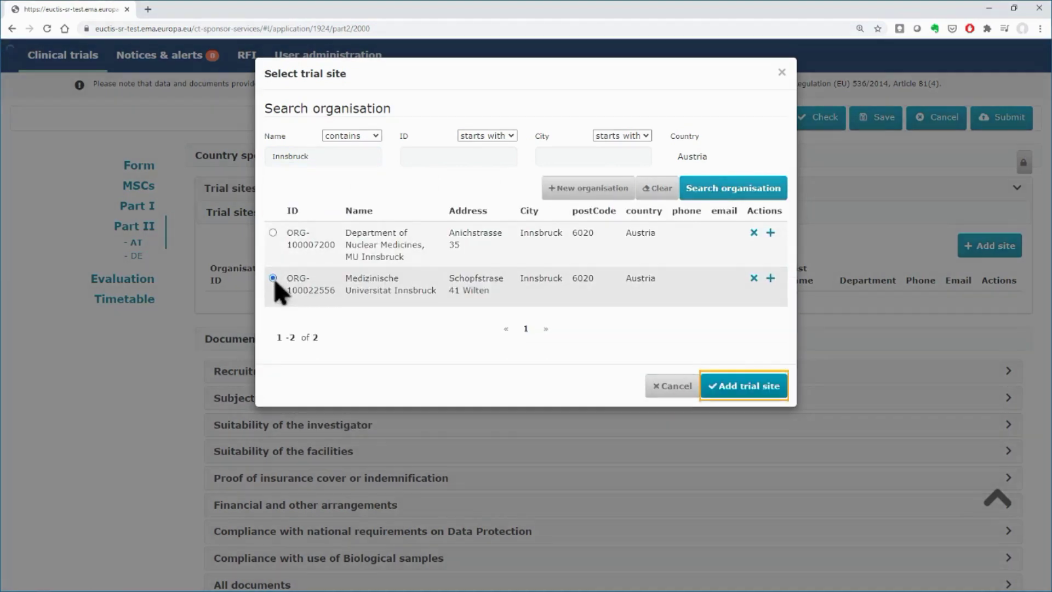
{"action": "left_click", "coordinate": [737, 387]}
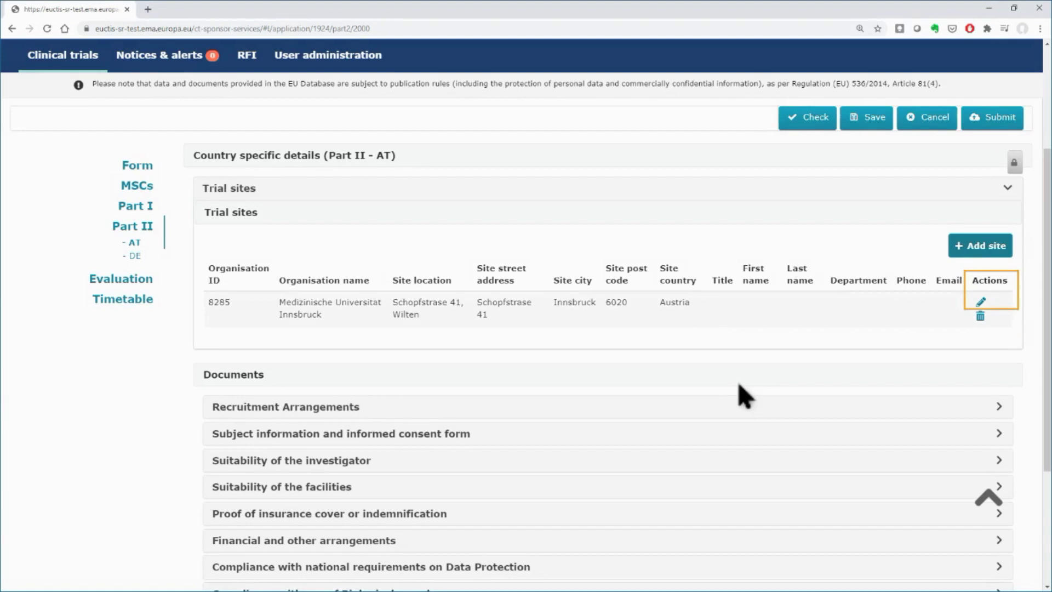
Enter the Innsbruck site's investigator: title Dr., Chest Clinic department, plus name, phone and e-mail.
{"action": "left_click", "coordinate": [980, 303]}
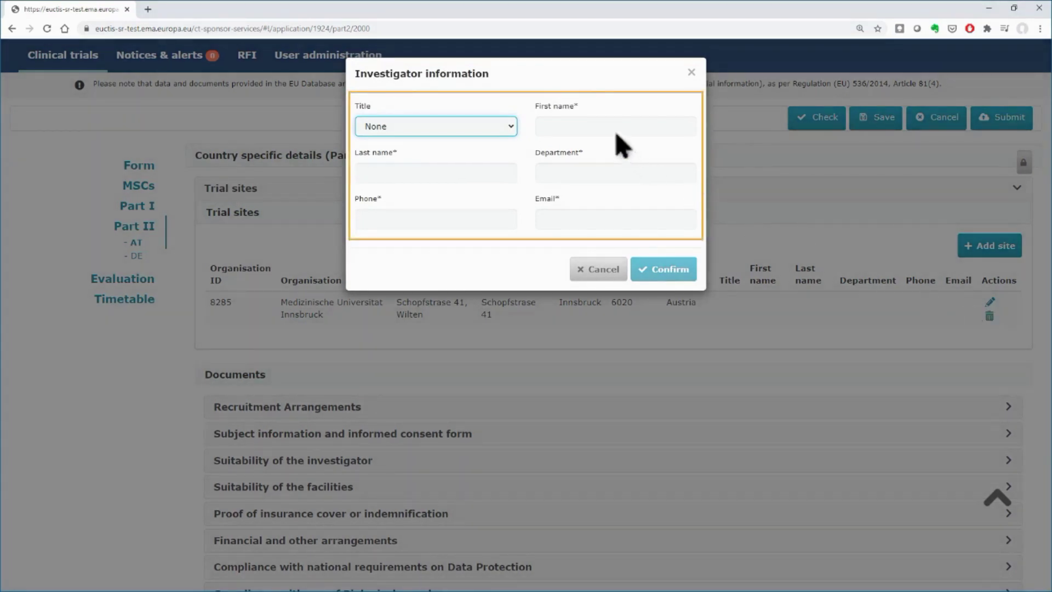
{"action": "left_click", "coordinate": [510, 131]}
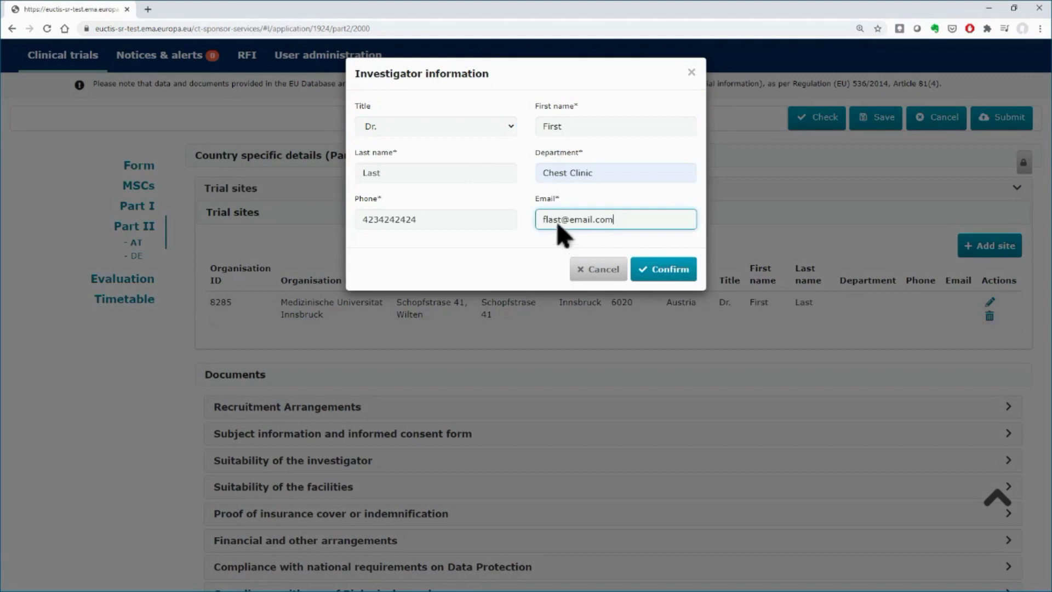
{"action": "left_click", "coordinate": [662, 271]}
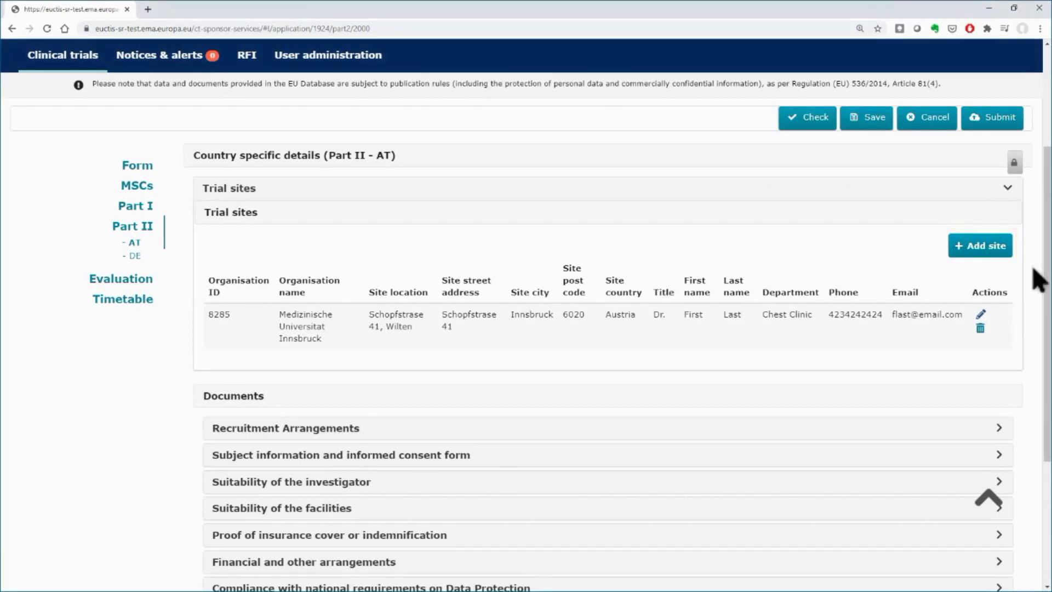
Upload the 2_1_Part2_Recruitment_Arrangement PDF under Austria's Recruitment Arrangements, English, version 1.
{"action": "scroll", "coordinate": [1048, 283], "scroll_direction": "down", "scroll_amount": 4}
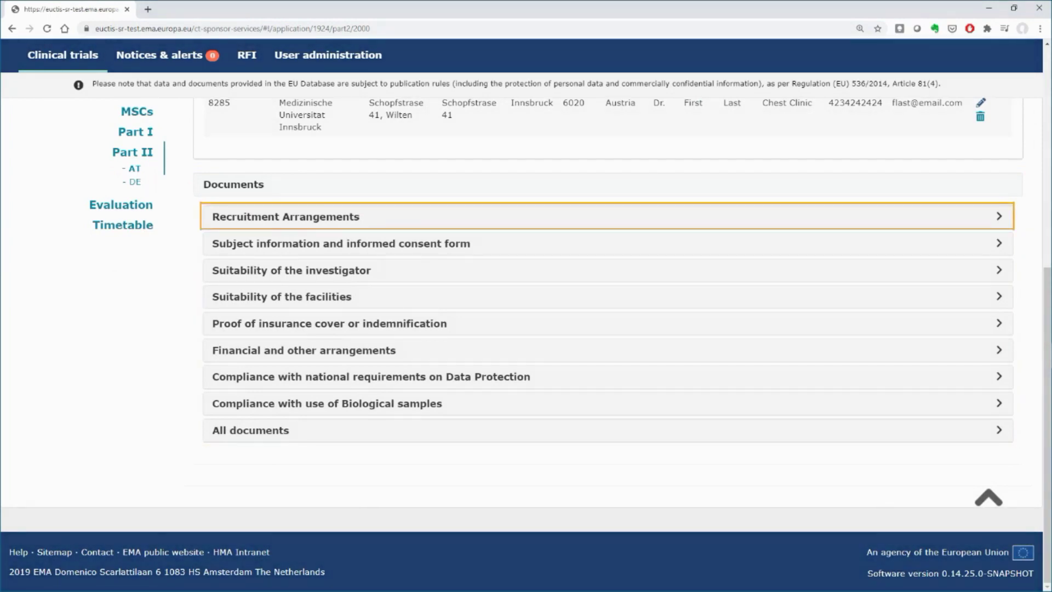
{"action": "left_click", "coordinate": [998, 217]}
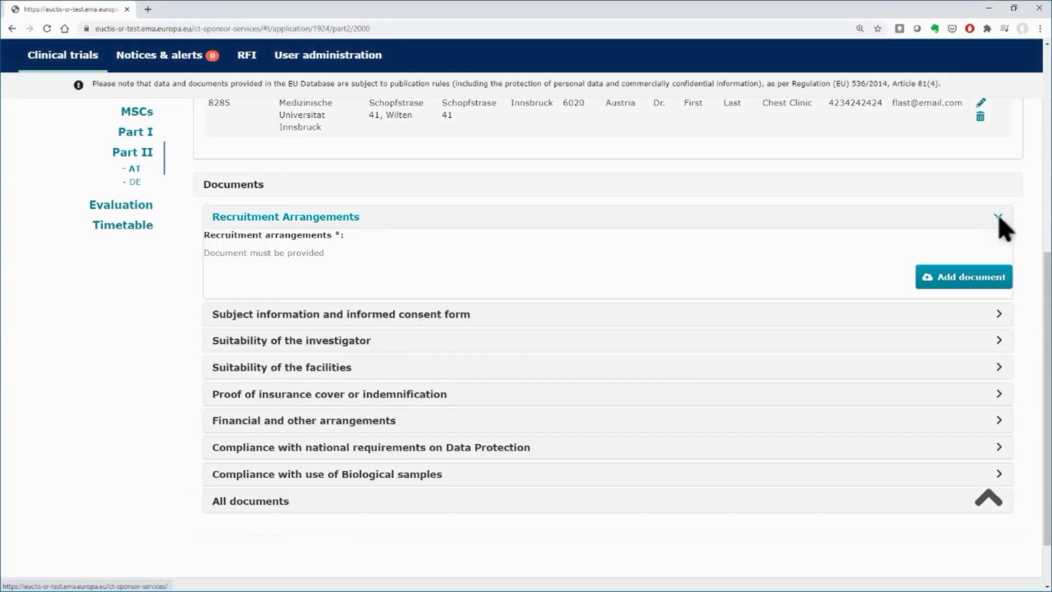
{"action": "left_click", "coordinate": [968, 278]}
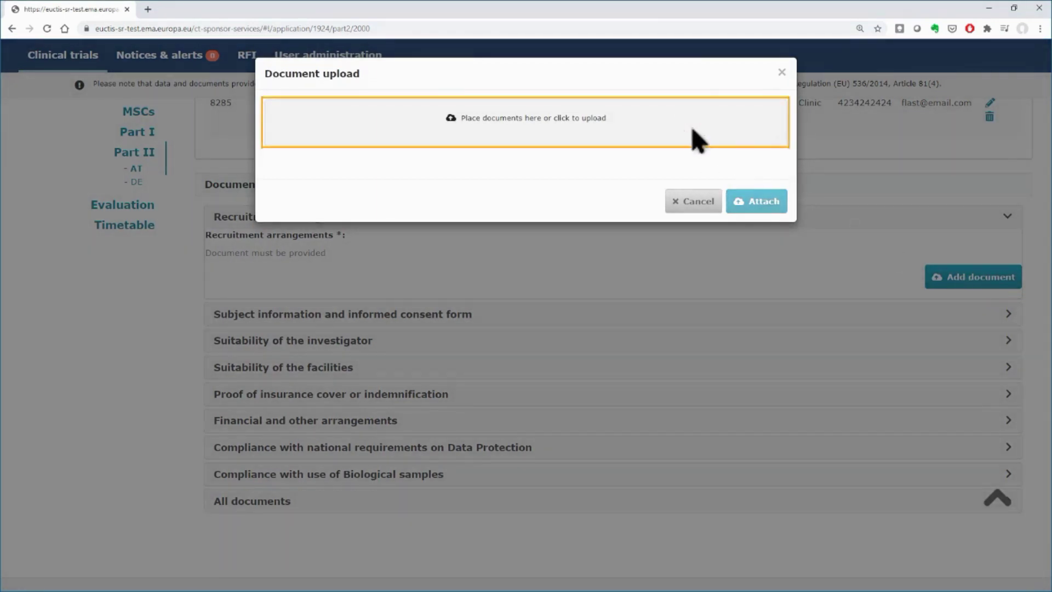
{"action": "left_click", "coordinate": [695, 140]}
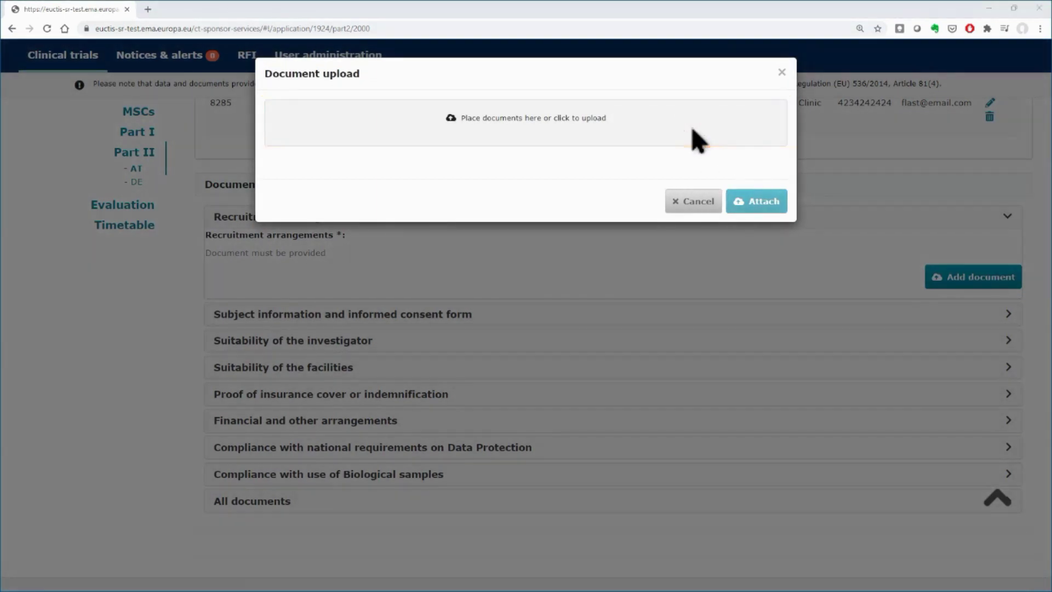
{"action": "key", "text": "Return"}
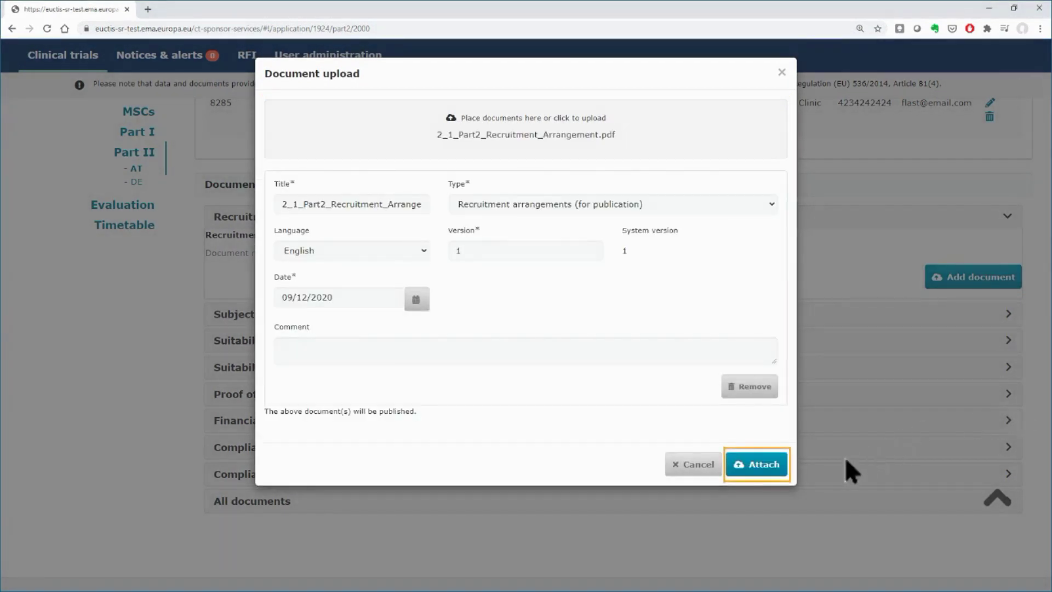
{"action": "left_click", "coordinate": [753, 469]}
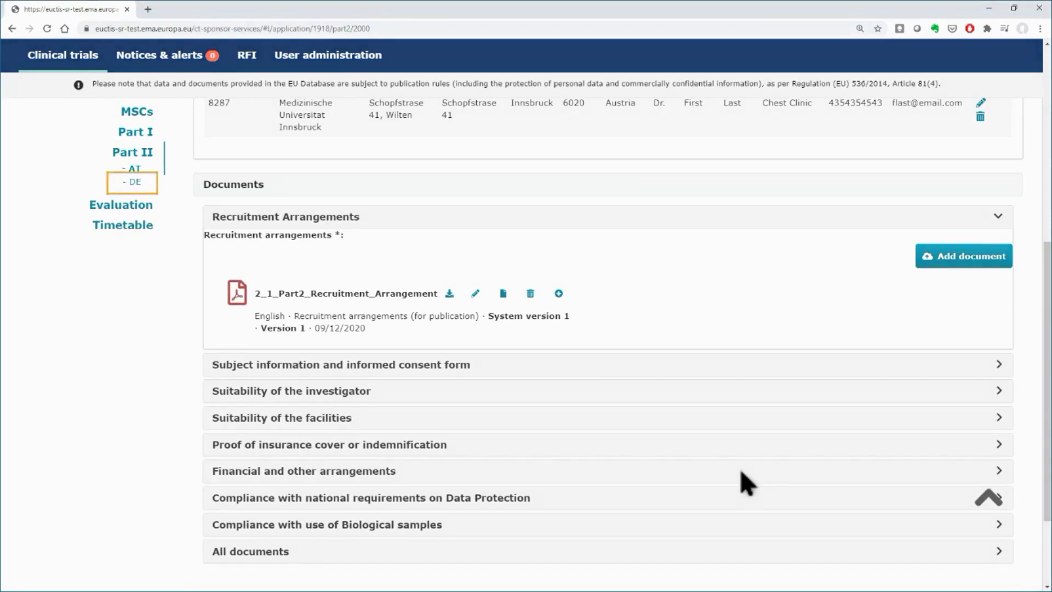
Switch to Germany's Part II details, save the draft and run the application check.
{"action": "left_click", "coordinate": [159, 186]}
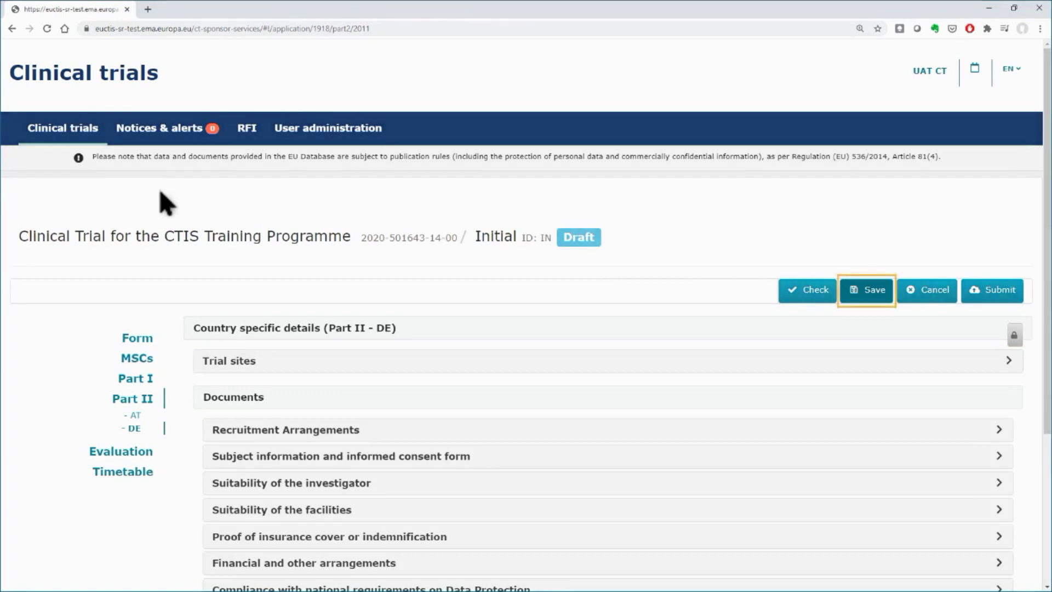
{"action": "left_click", "coordinate": [867, 298]}
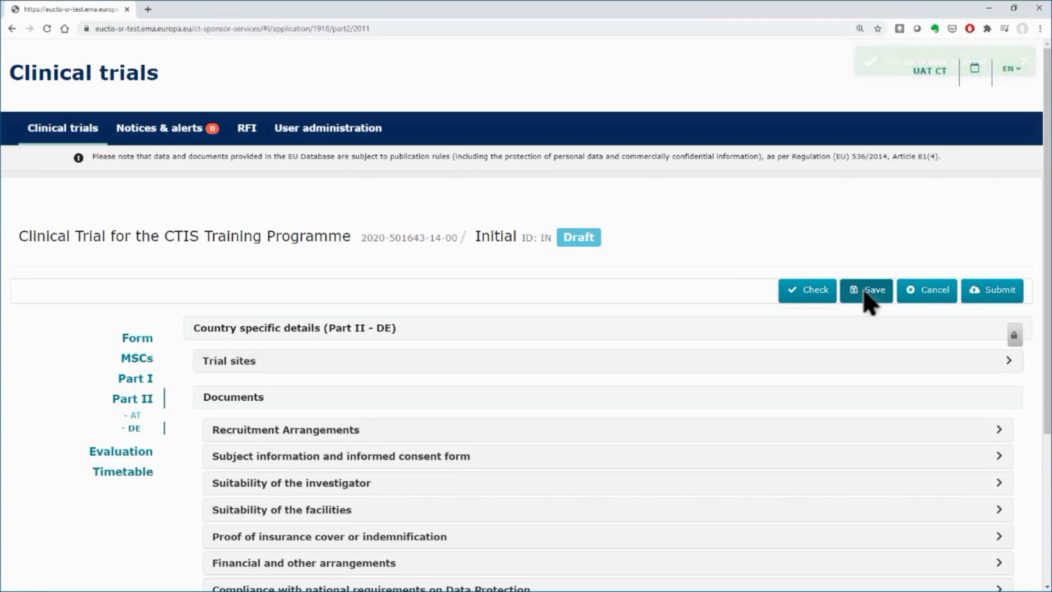
{"action": "left_click", "coordinate": [811, 298]}
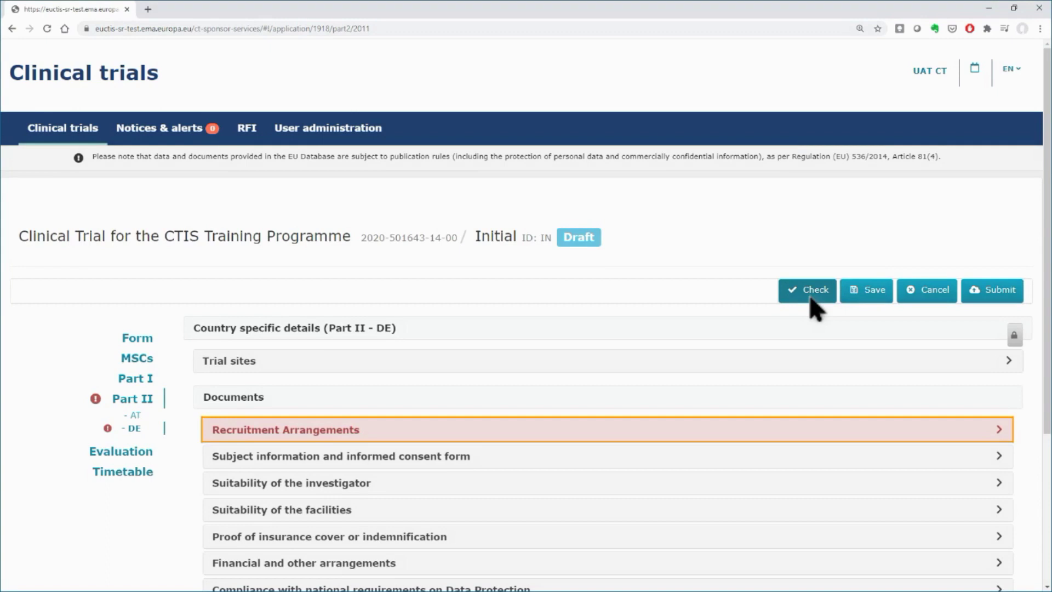
Attach 2_1_Part2_Recruitment_Arrangement to Germany's Recruitment Arrangements and recheck until 'Application is valid!'.
{"action": "left_click", "coordinate": [1006, 442]}
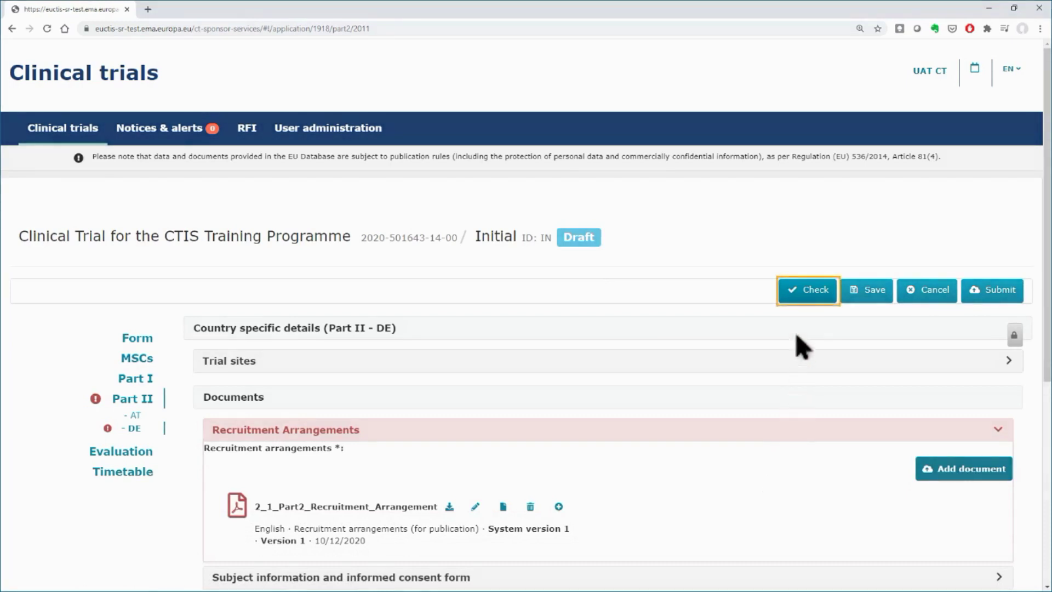
{"action": "left_click", "coordinate": [811, 301]}
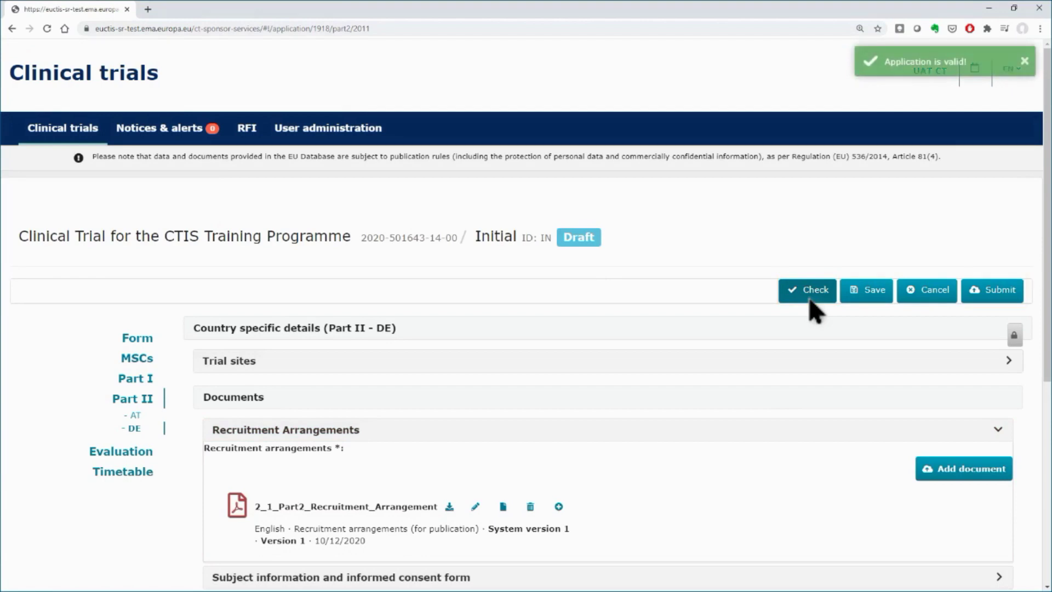
Select Part II Austria and Part II Germany for submission.
{"action": "left_click", "coordinate": [984, 297]}
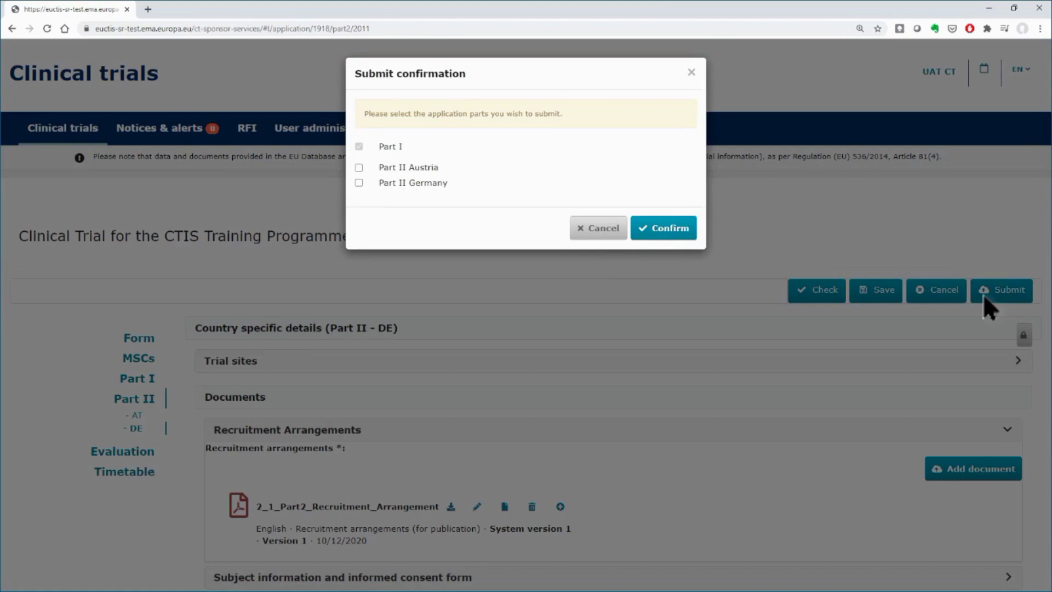
{"action": "left_click", "coordinate": [359, 167]}
{"action": "left_click", "coordinate": [358, 183]}
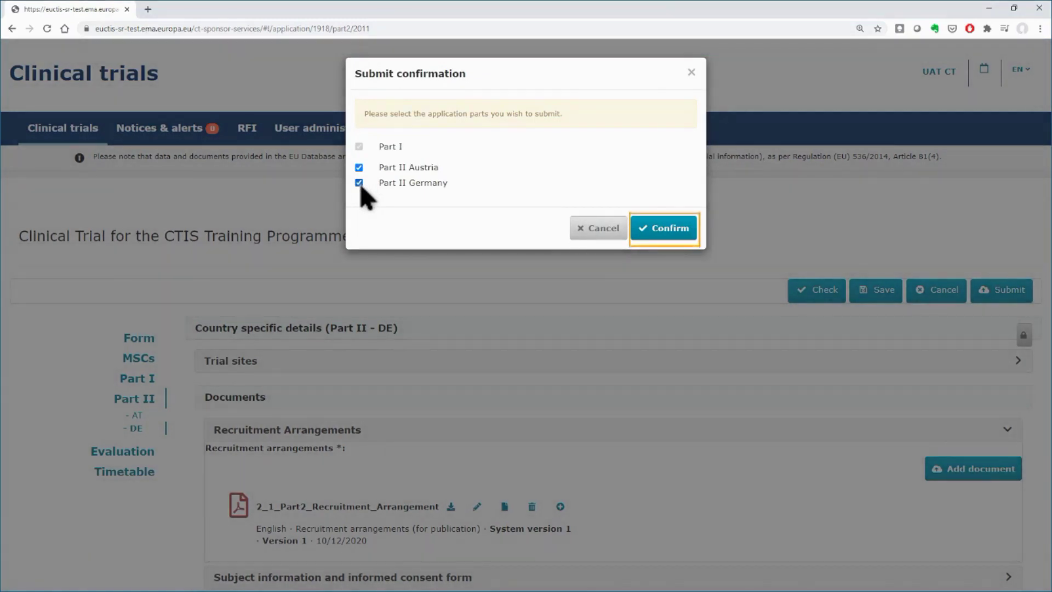
{"action": "left_click", "coordinate": [662, 235]}
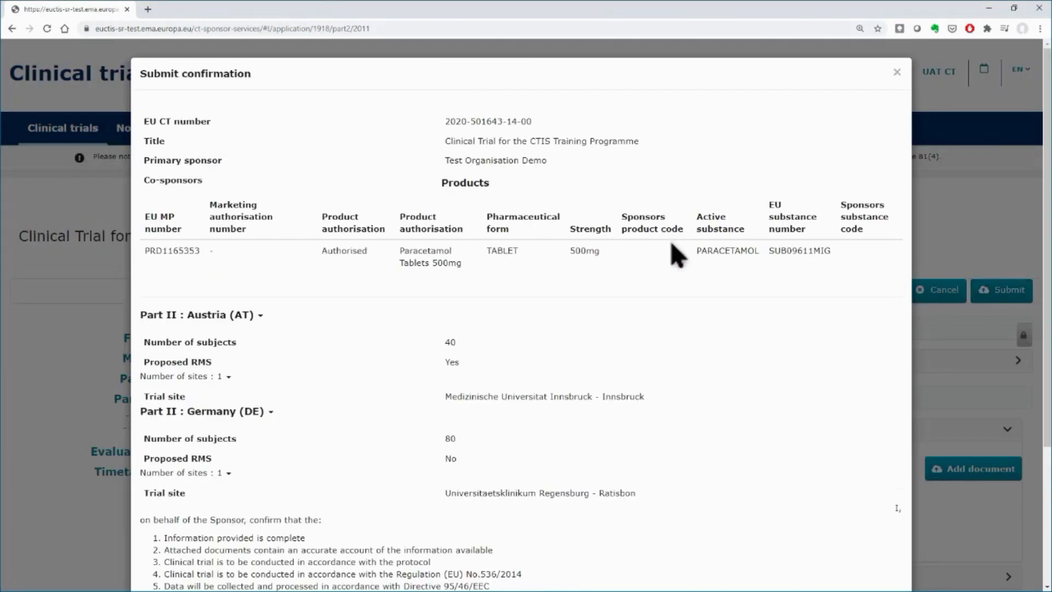
Agree to the sponsor declaration and confirm the submission.
{"action": "scroll", "coordinate": [677, 255], "scroll_direction": "down", "scroll_amount": 3}
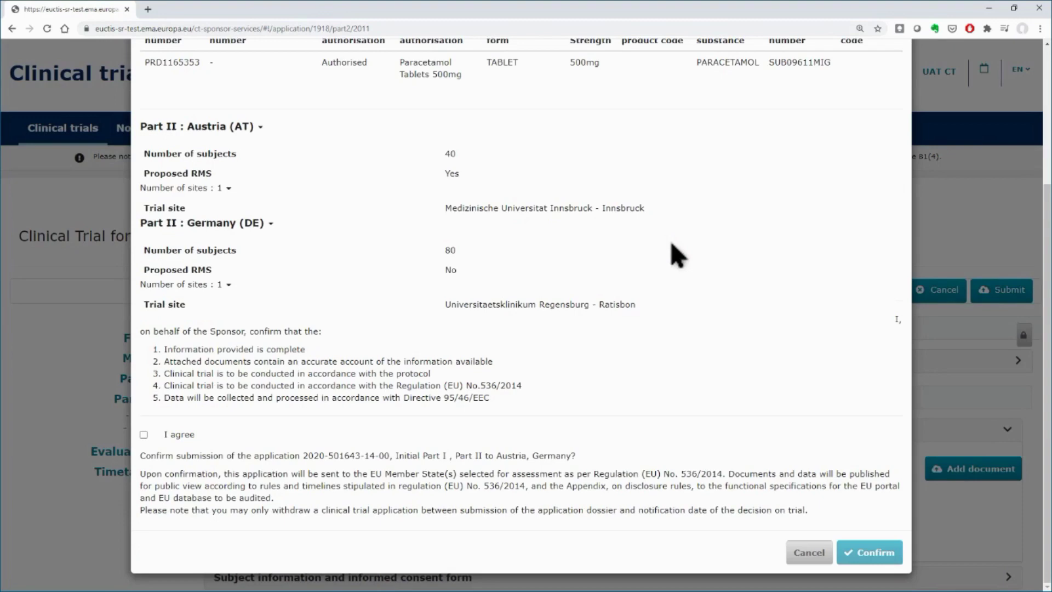
{"action": "left_click", "coordinate": [143, 434]}
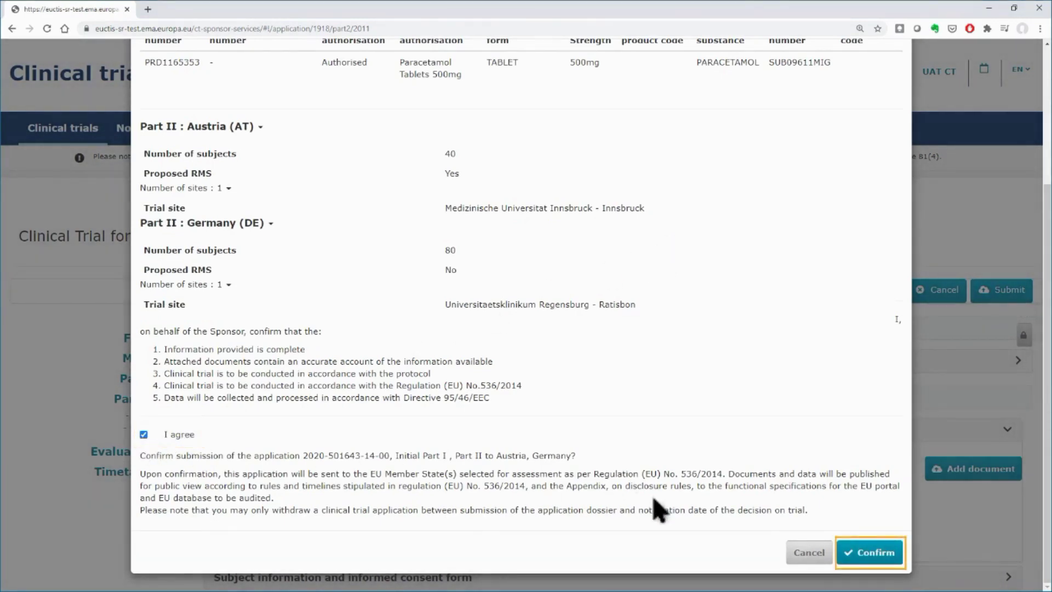
{"action": "left_click", "coordinate": [866, 552]}
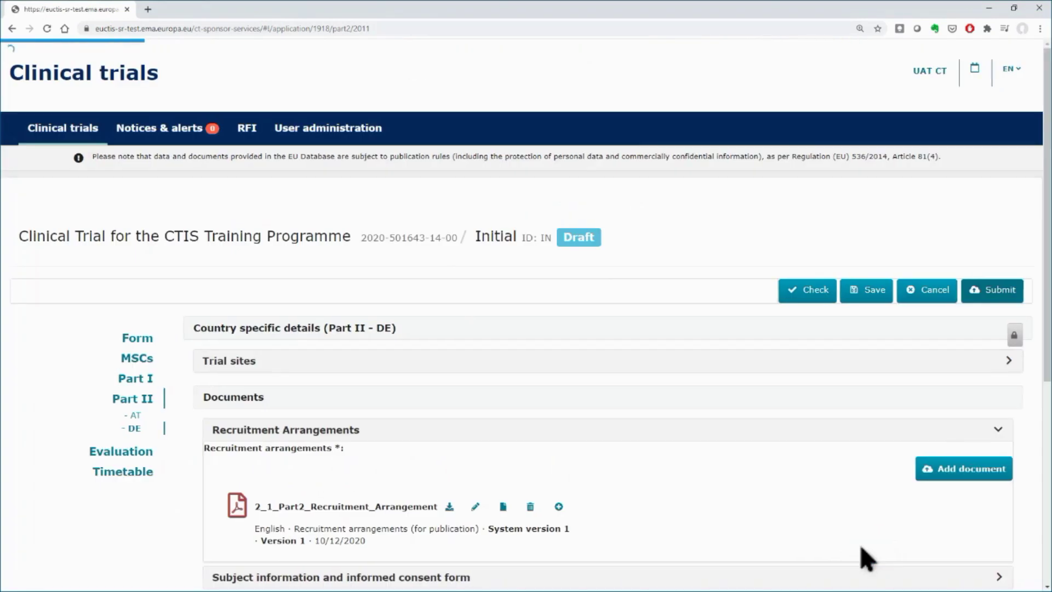